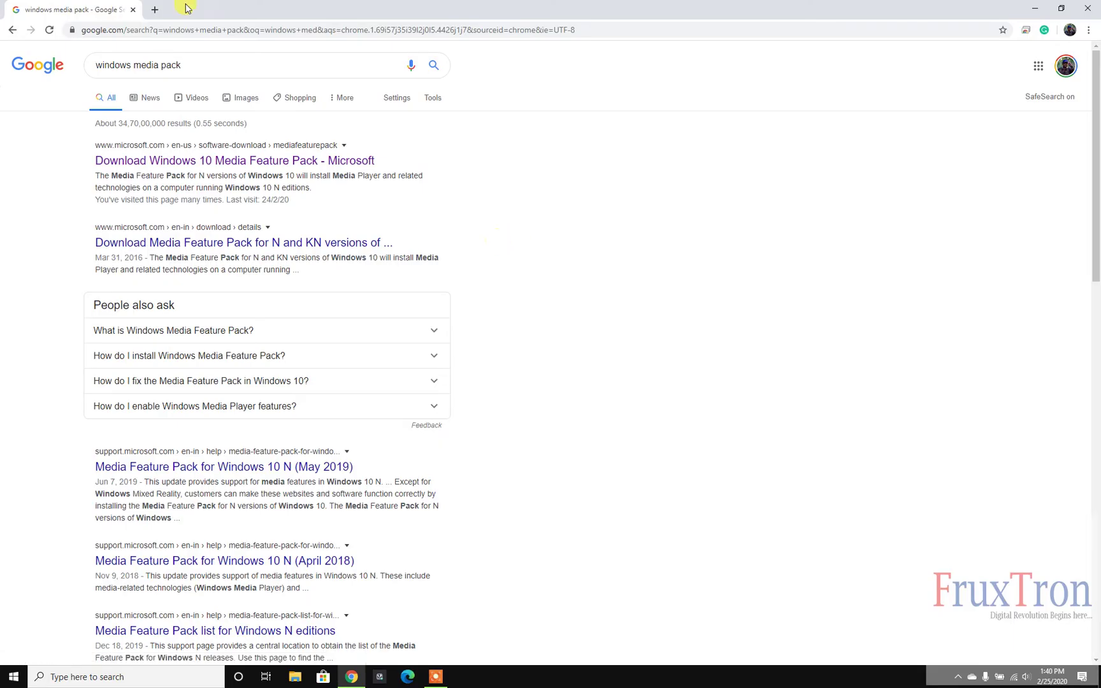
# Step: Select the 'windows media pack' search query and dismiss the search suggestions
pyautogui.moveTo(191, 64); pyautogui.dragTo(76, 66)
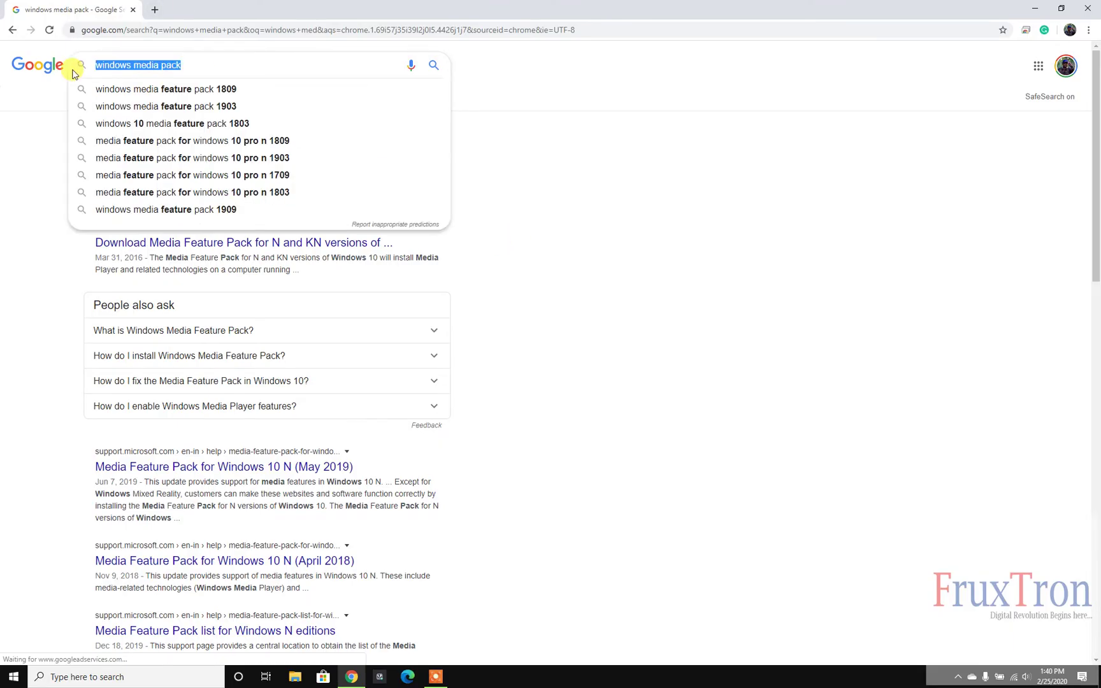
pyautogui.click(597, 215)
# Step: Open Microsoft's Media Feature Pack for N versions page and browse the edition list
pyautogui.click(262, 161)
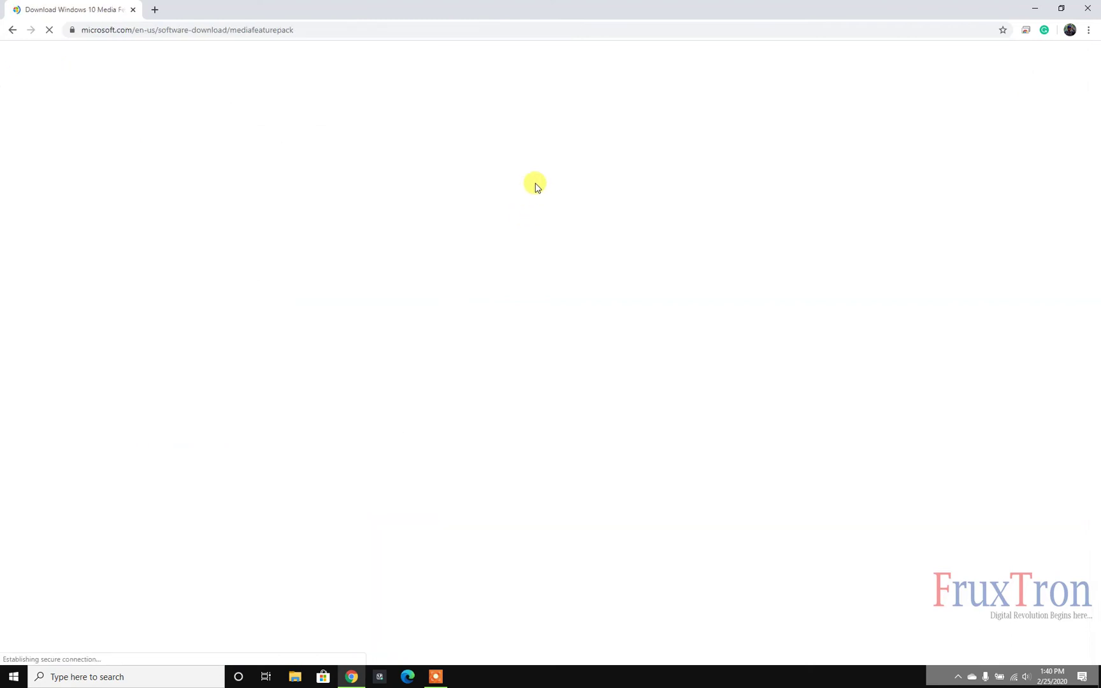
pyautogui.scroll(-2, 411, 398)
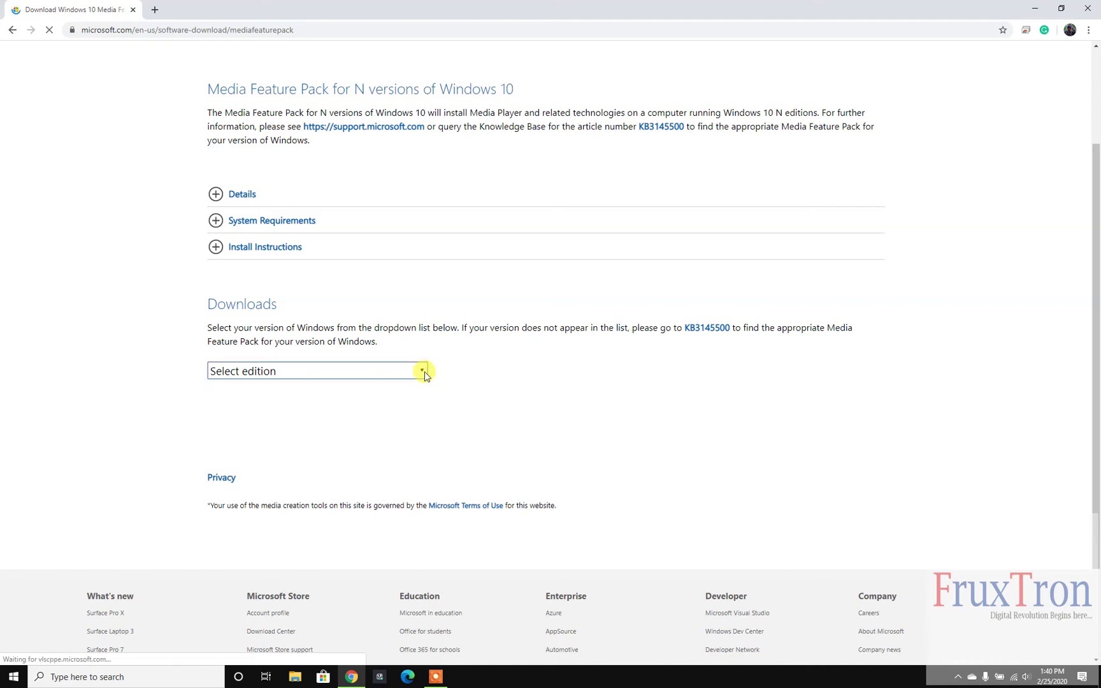
pyautogui.click(425, 371)
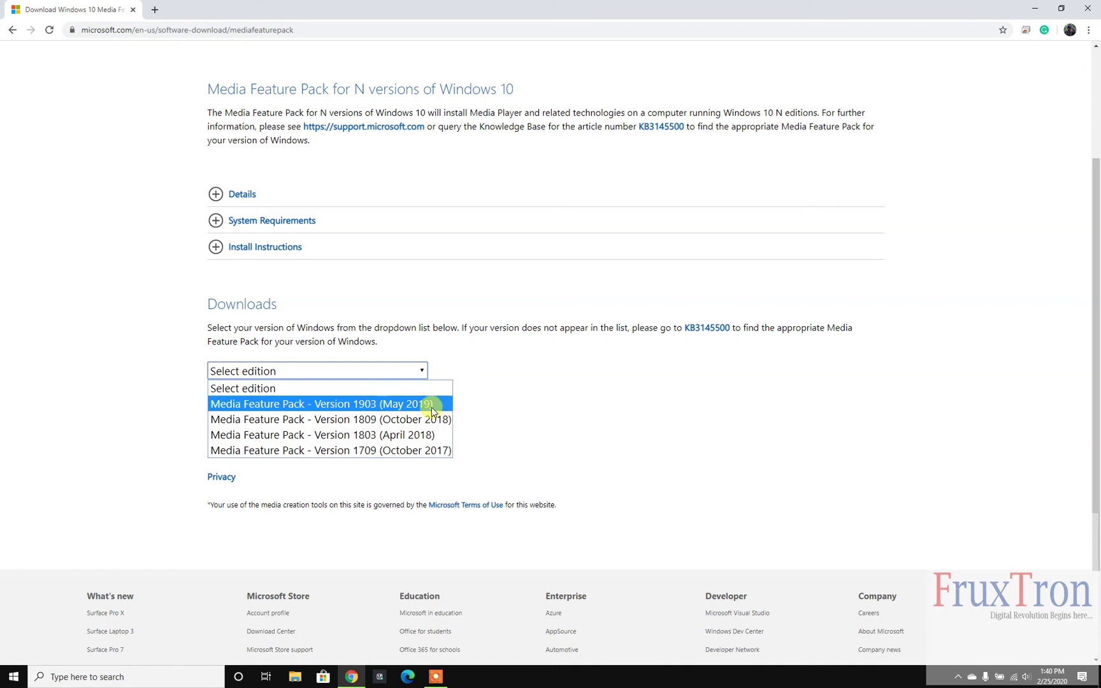
pyautogui.click(513, 385)
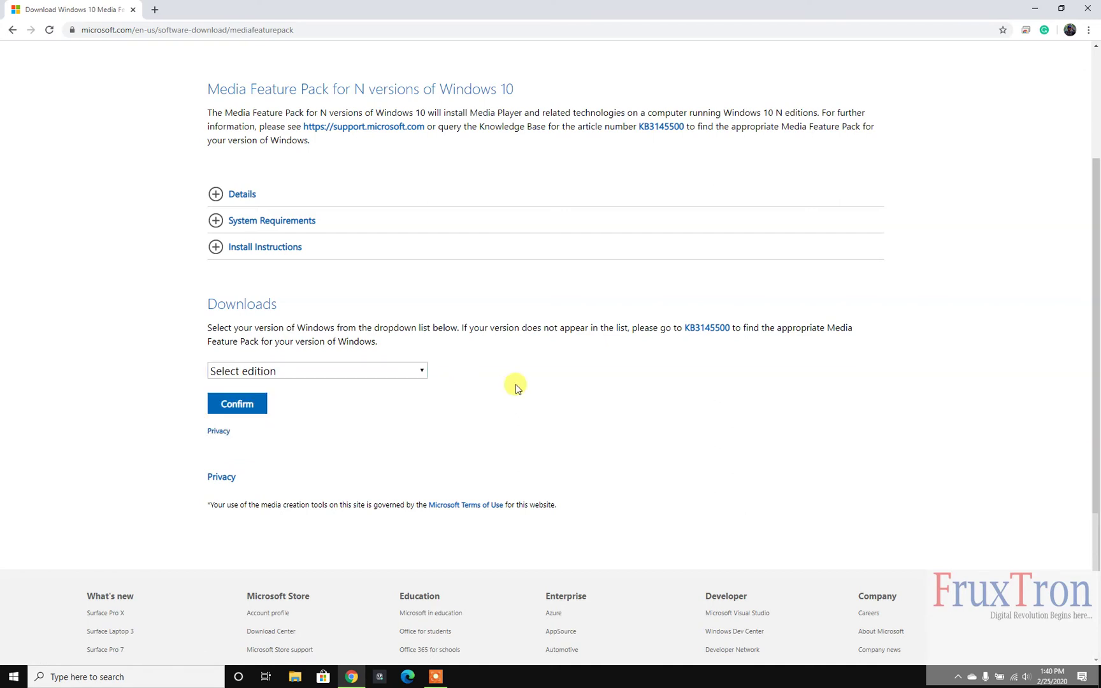
pyautogui.click(427, 376)
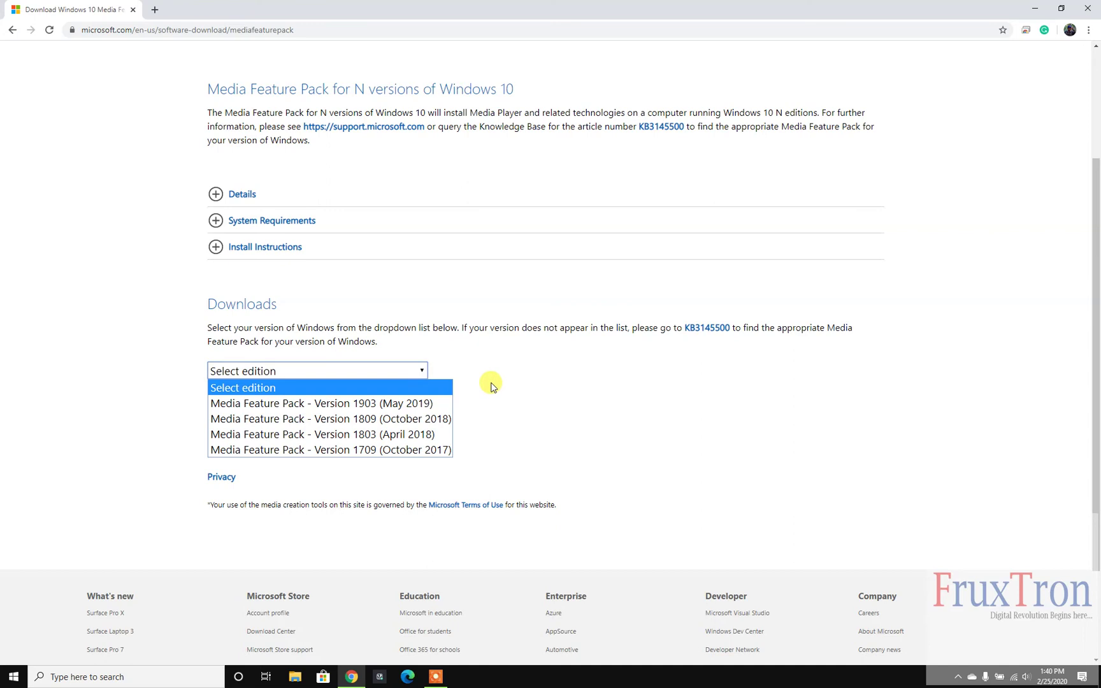
pyautogui.press('super+r')
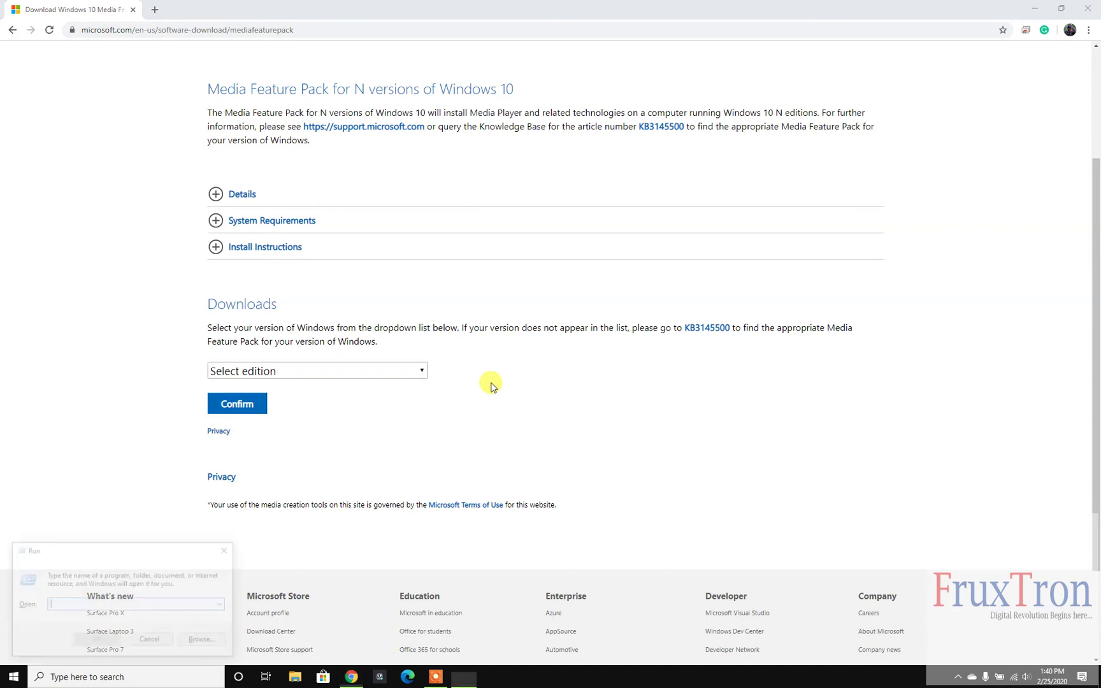
# Step: Run winver to confirm Windows 10 Pro N version 2004 (build 19041.84), then close it
pyautogui.write('winver')
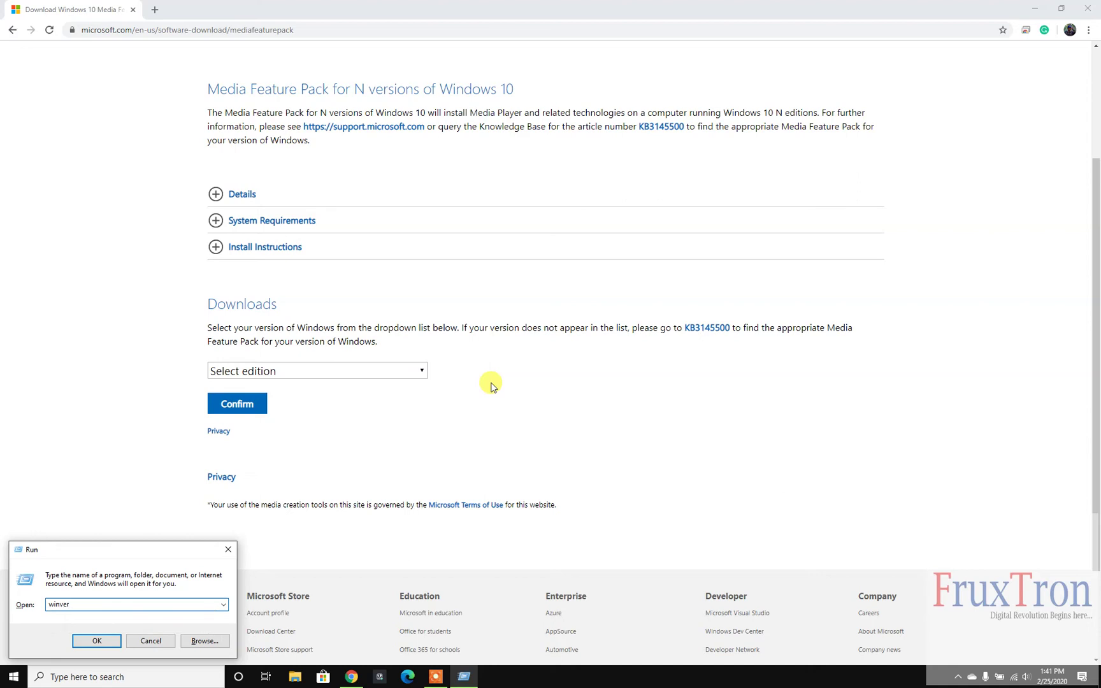
pyautogui.press('Return')
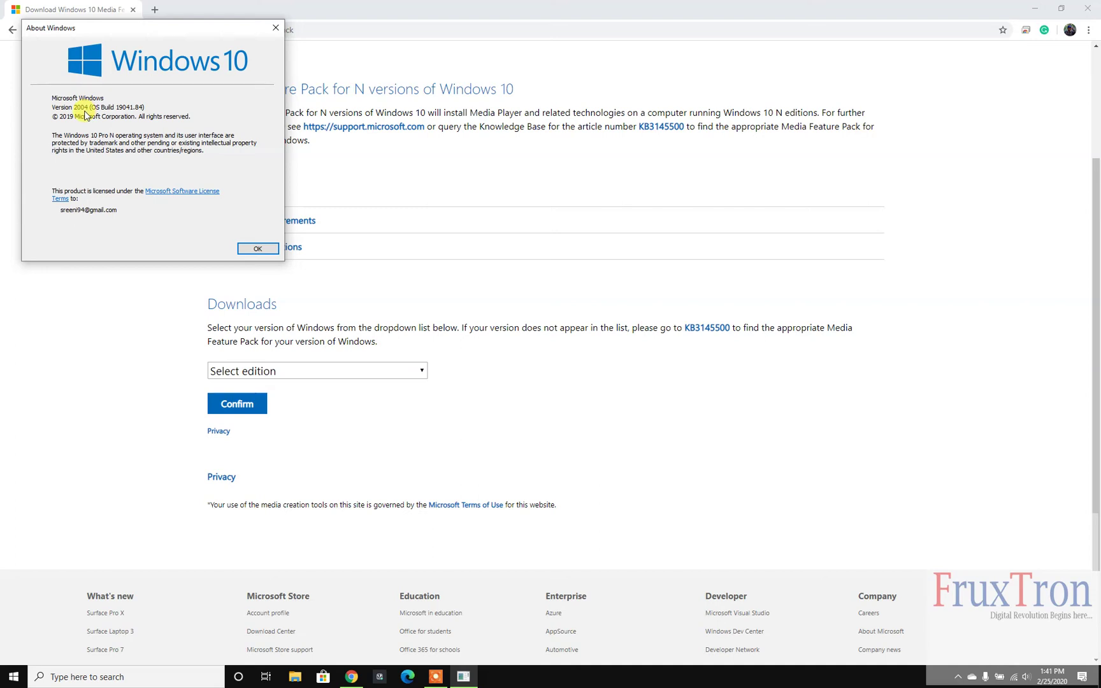
pyautogui.click(459, 377)
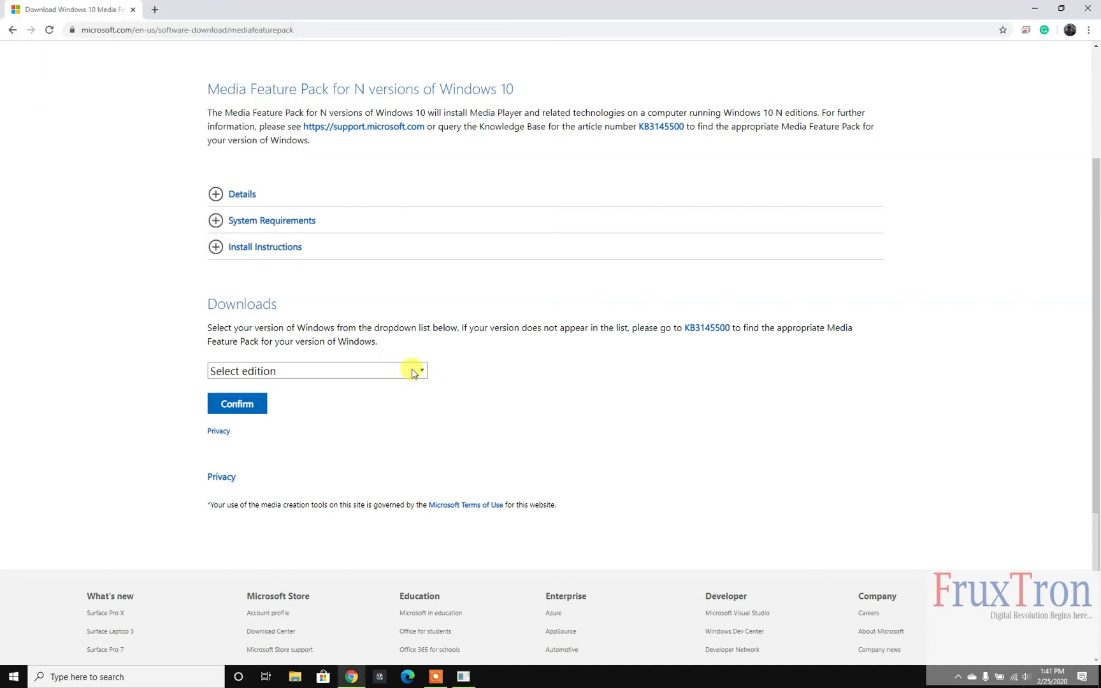
# Step: Choose Media Feature Pack Version 1903 (May 2019) and confirm to get 64-bit and 32-bit links
pyautogui.click(411, 372)
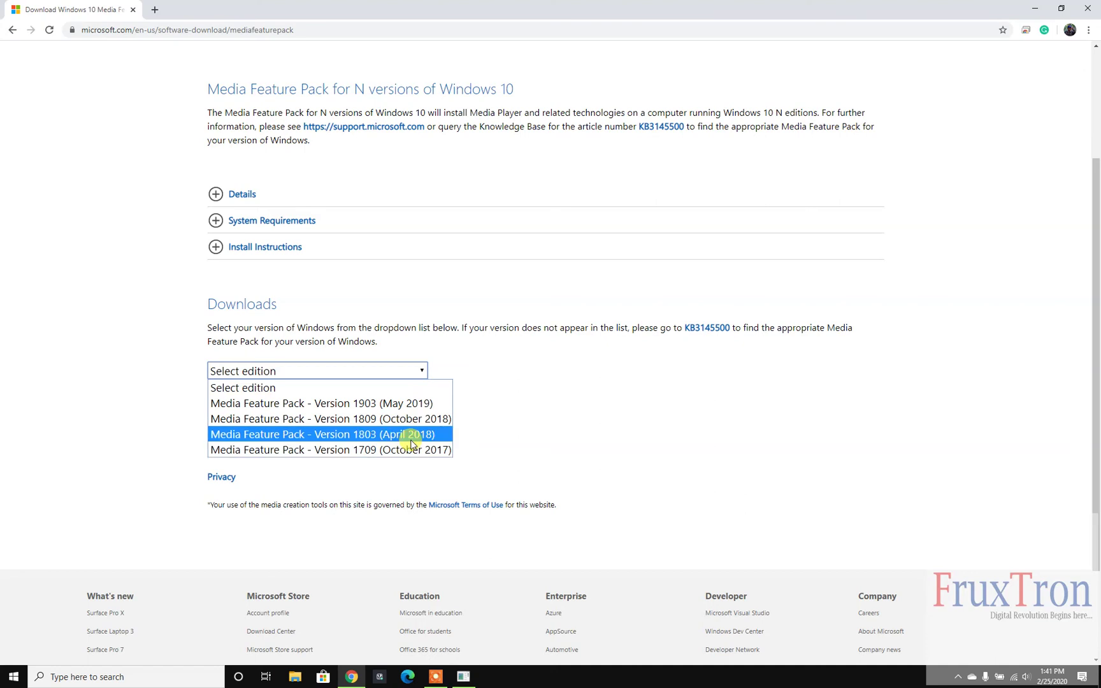
pyautogui.click(520, 406)
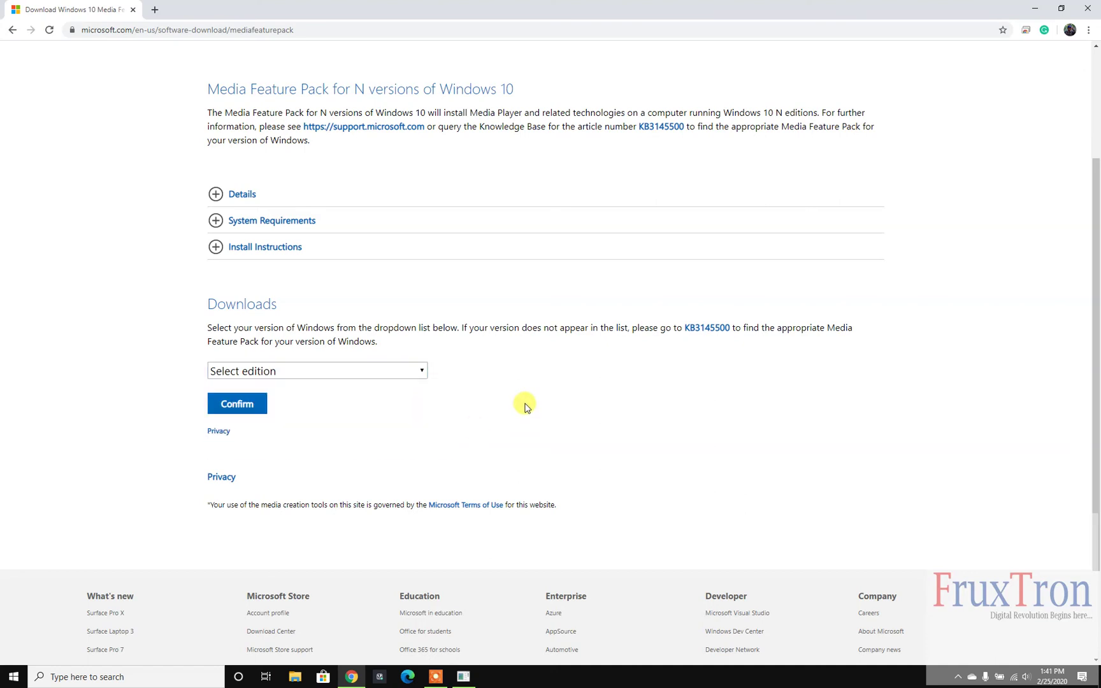
pyautogui.click(418, 371)
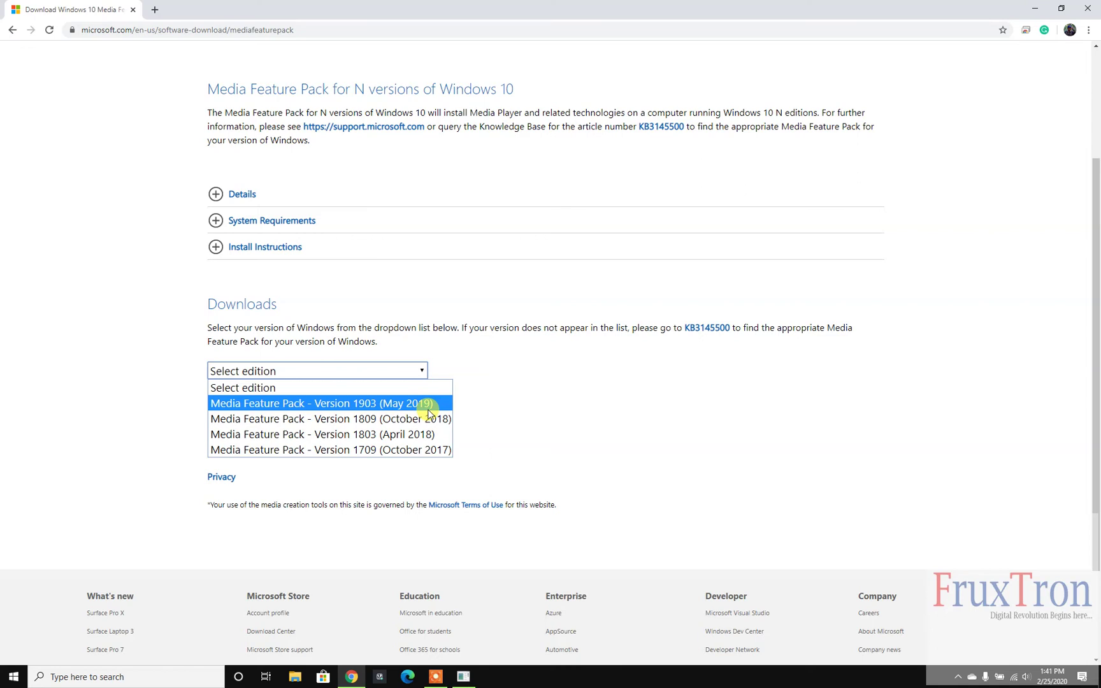
pyautogui.click(433, 403)
pyautogui.click(252, 406)
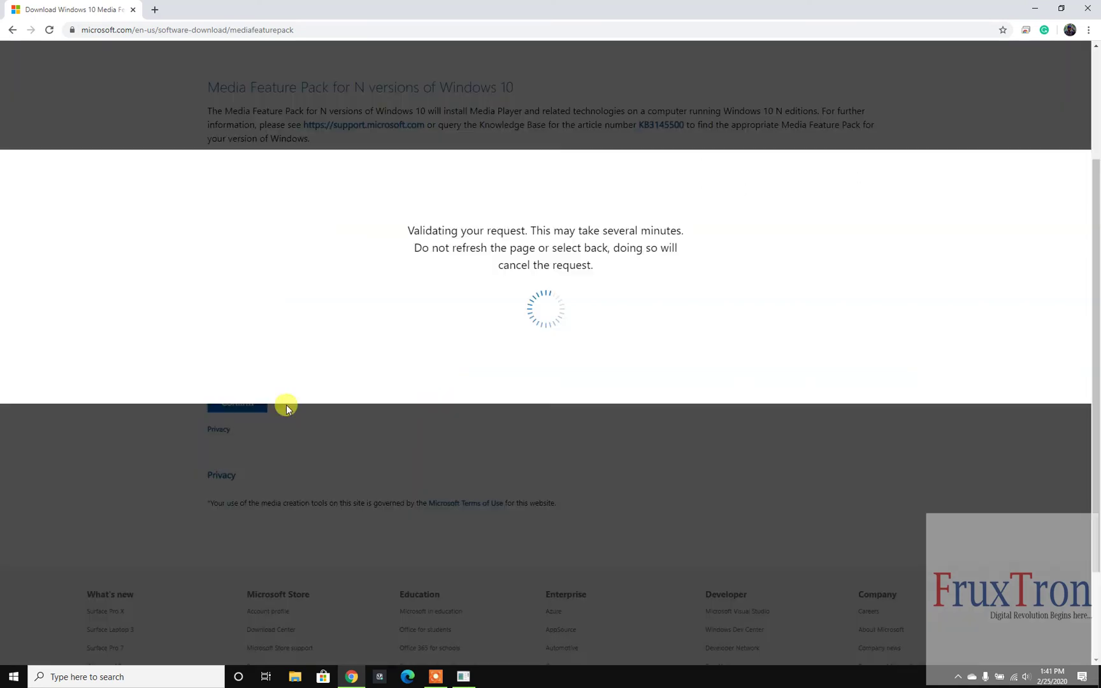
pyautogui.scroll(-2, 443, 332)
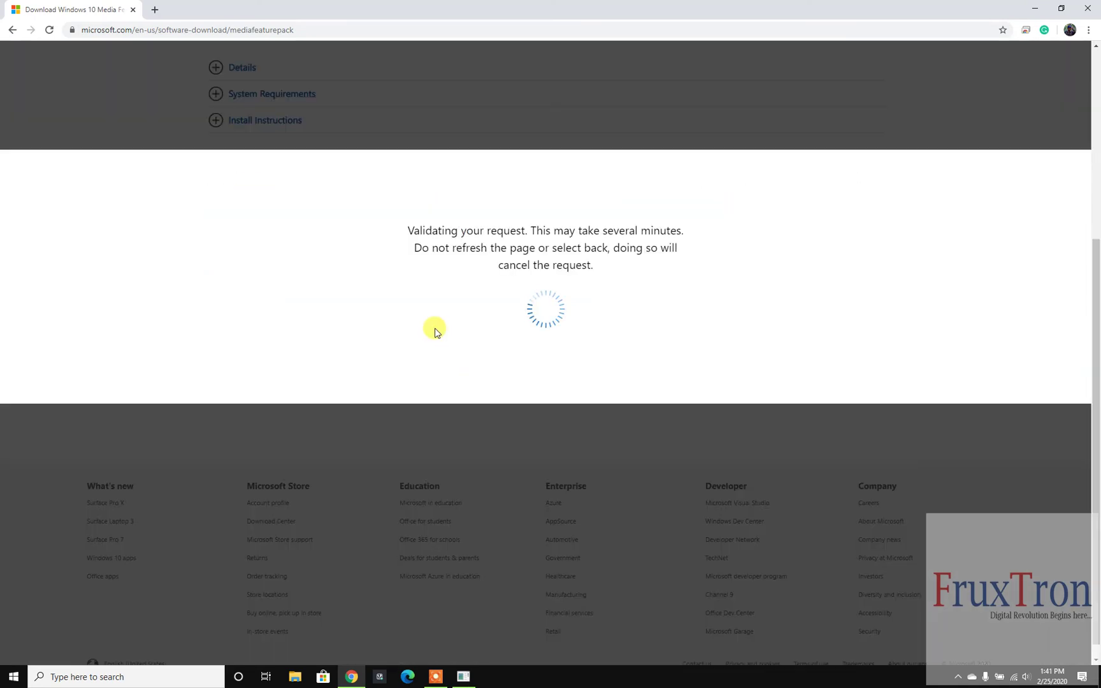
pyautogui.scroll(-1, 357, 297)
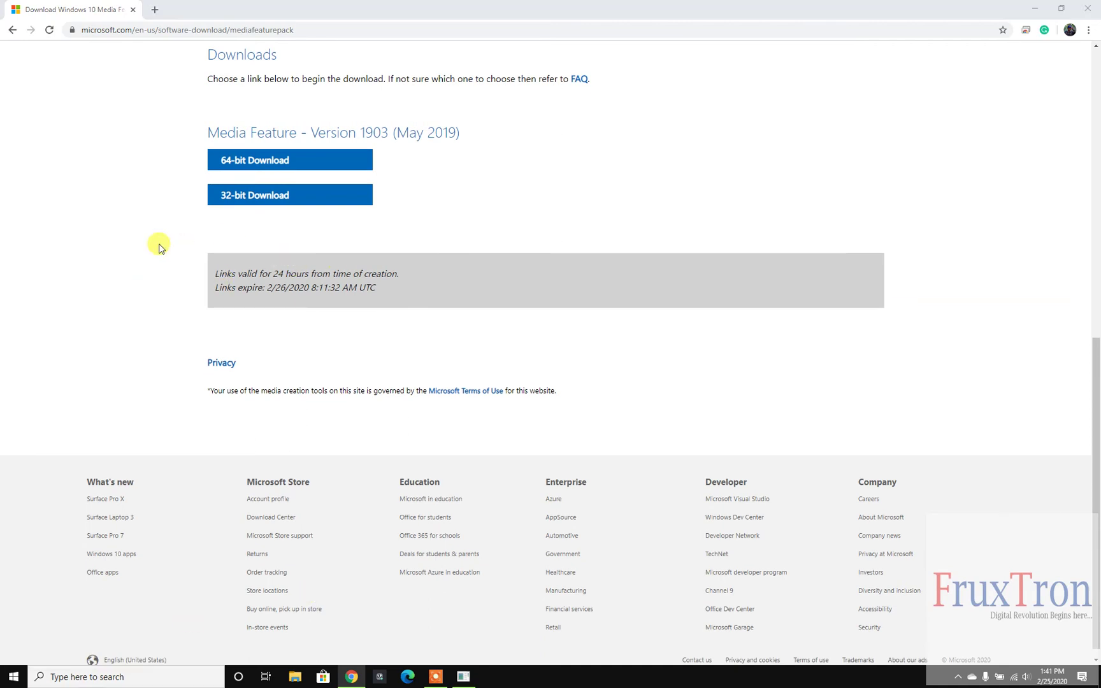
pyautogui.press('super+e')
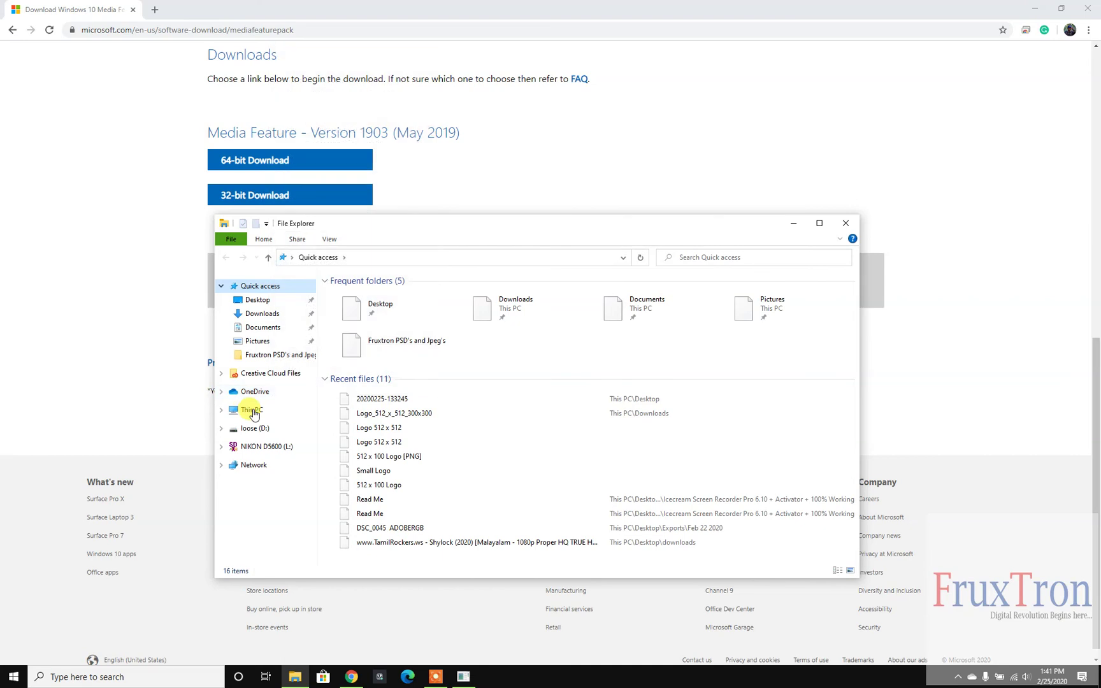
pyautogui.rightClick(254, 413)
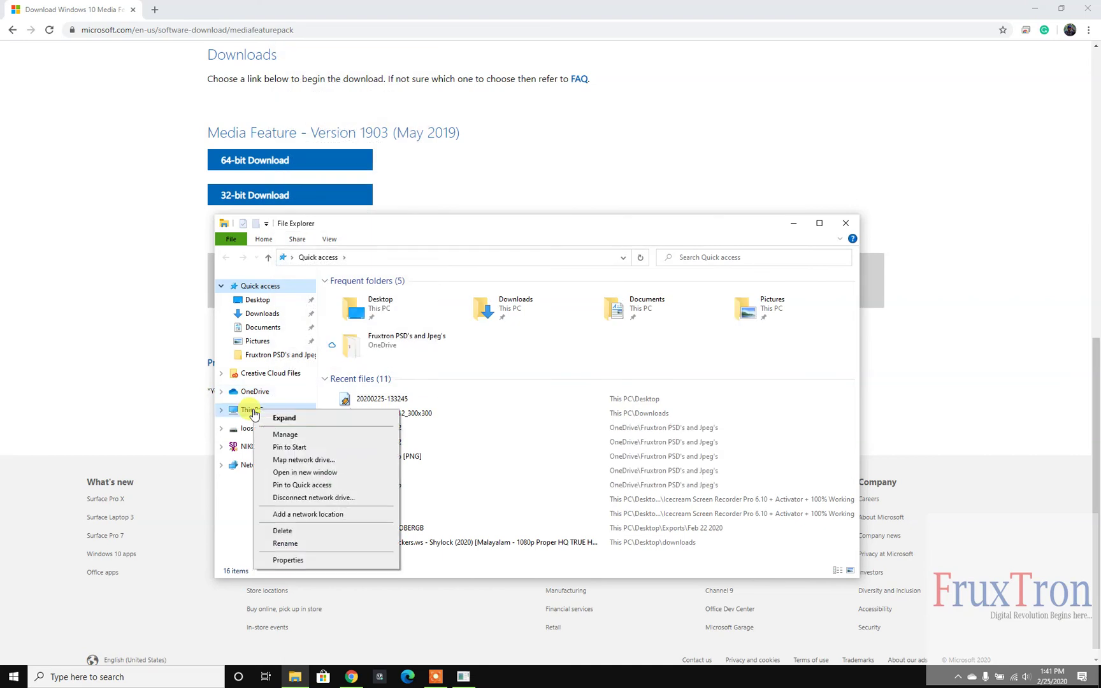
pyautogui.click(288, 560)
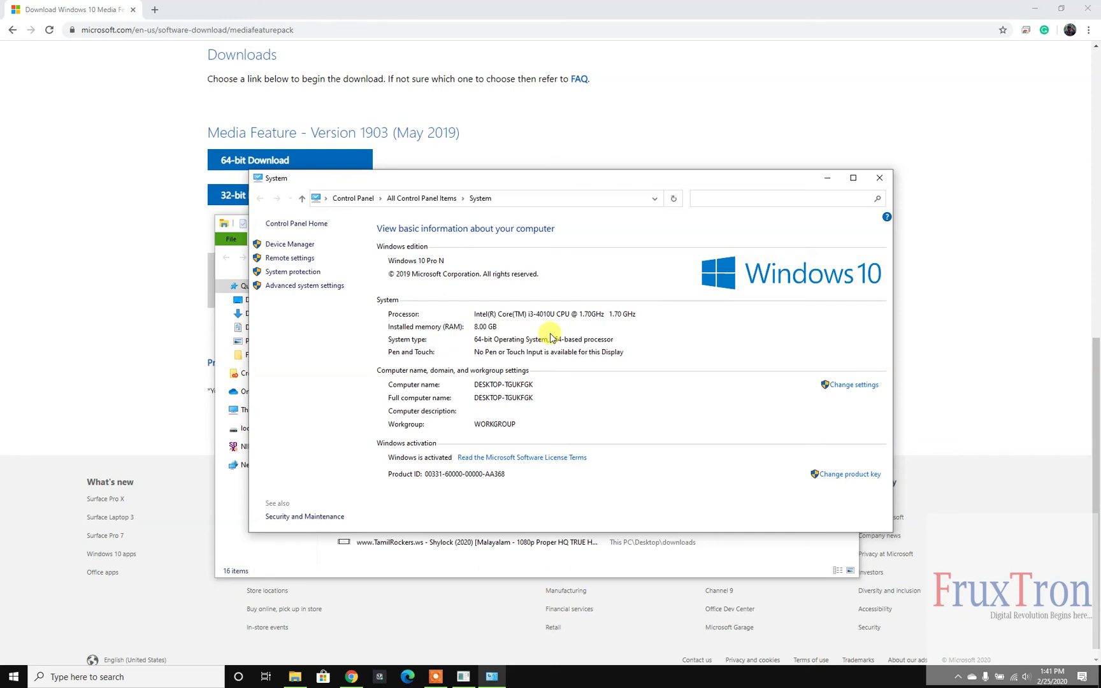
pyautogui.click(879, 178)
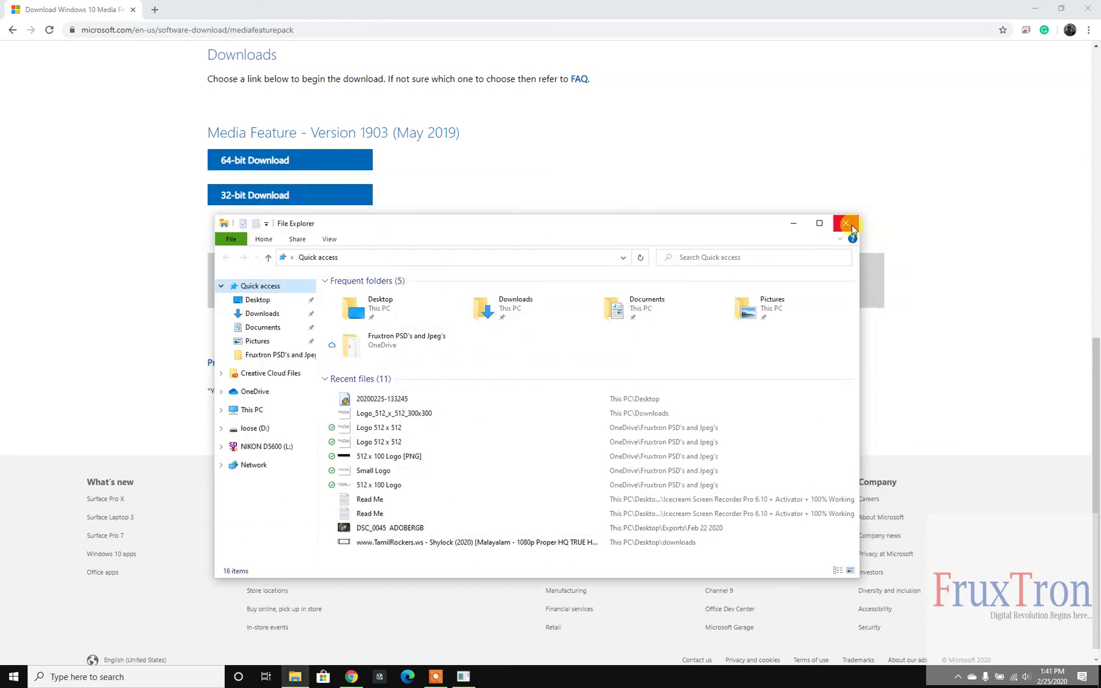
pyautogui.click(844, 224)
# Step: Download the 64-bit Media Feature Pack .msu file (about 98.5 MB)
pyautogui.click(263, 163)
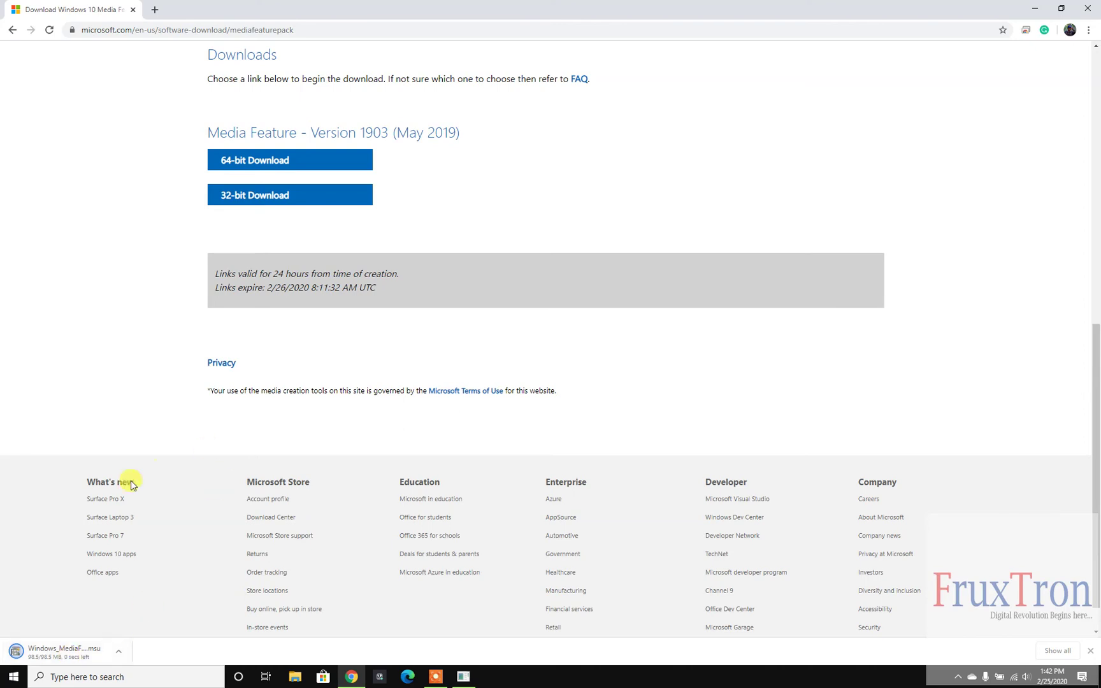
pyautogui.click(80, 677)
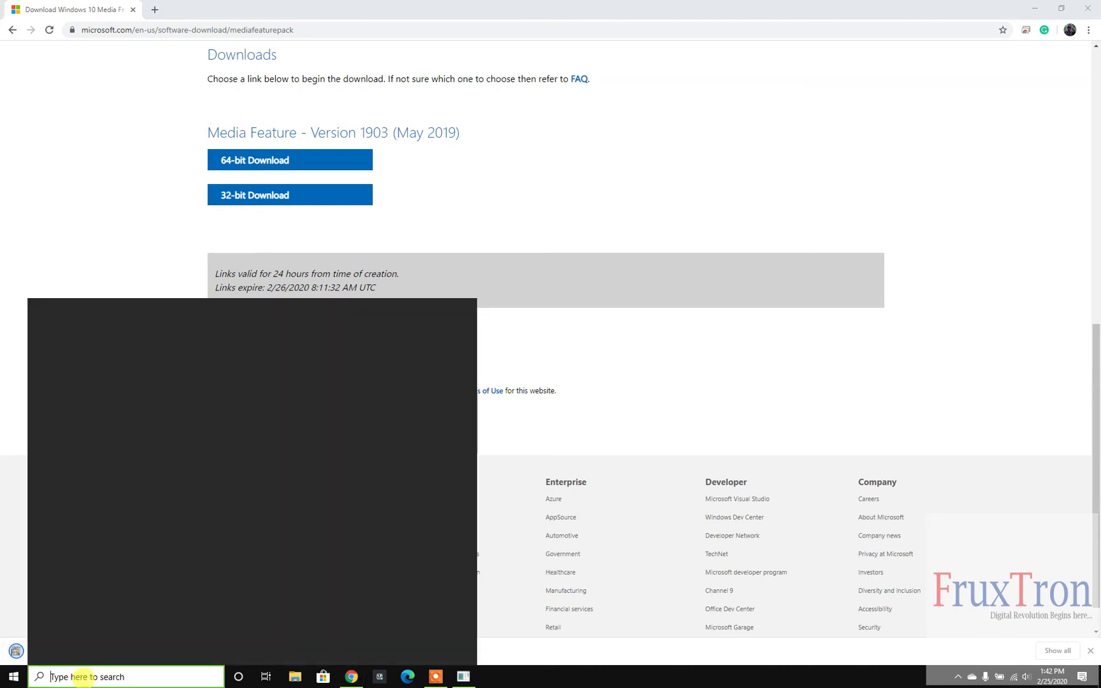
# Step: Search 'optiona' and open the Manage optional features page in Settings
pyautogui.write('optiona')
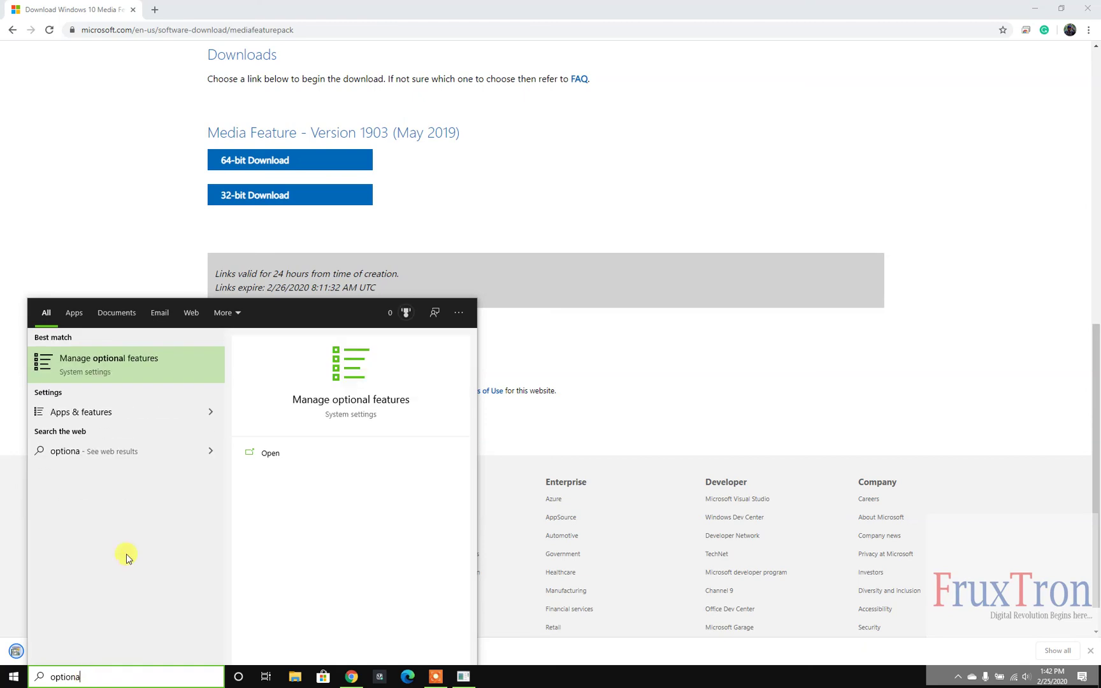
pyautogui.click(126, 367)
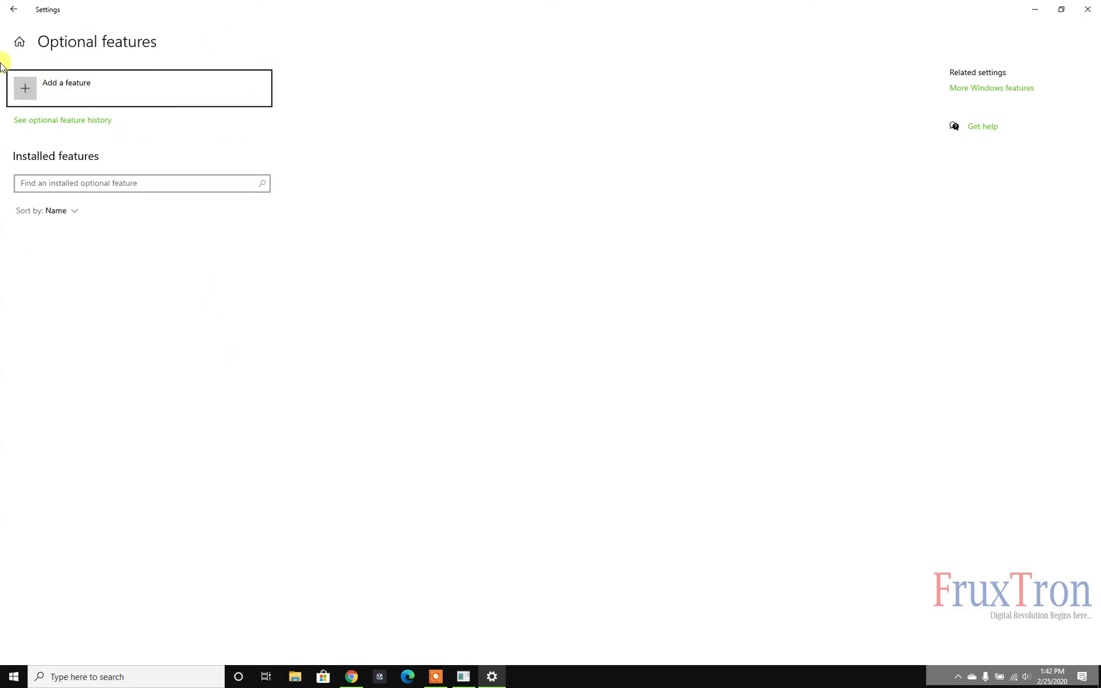
pyautogui.click(61, 86)
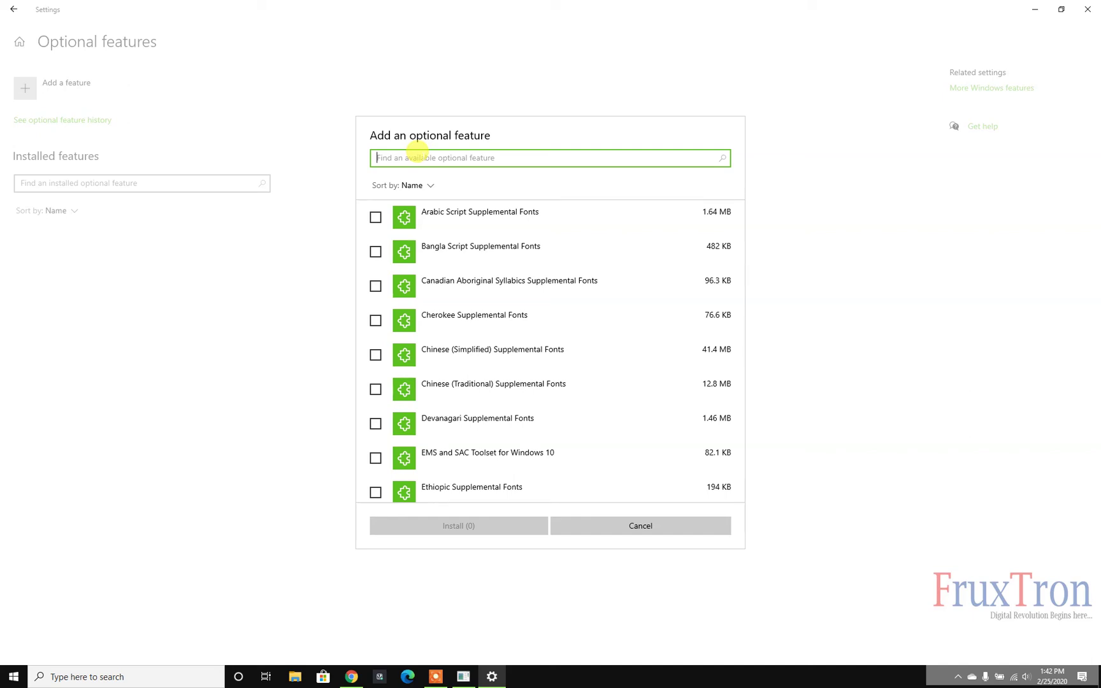
pyautogui.write('m')
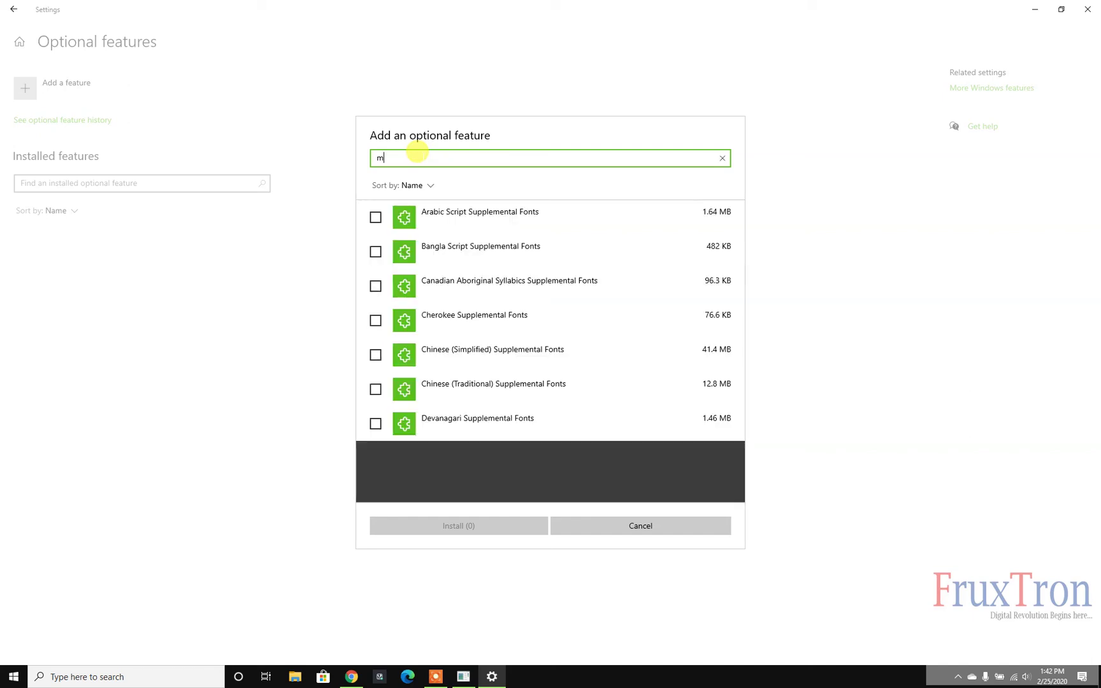
pyautogui.write('edia')
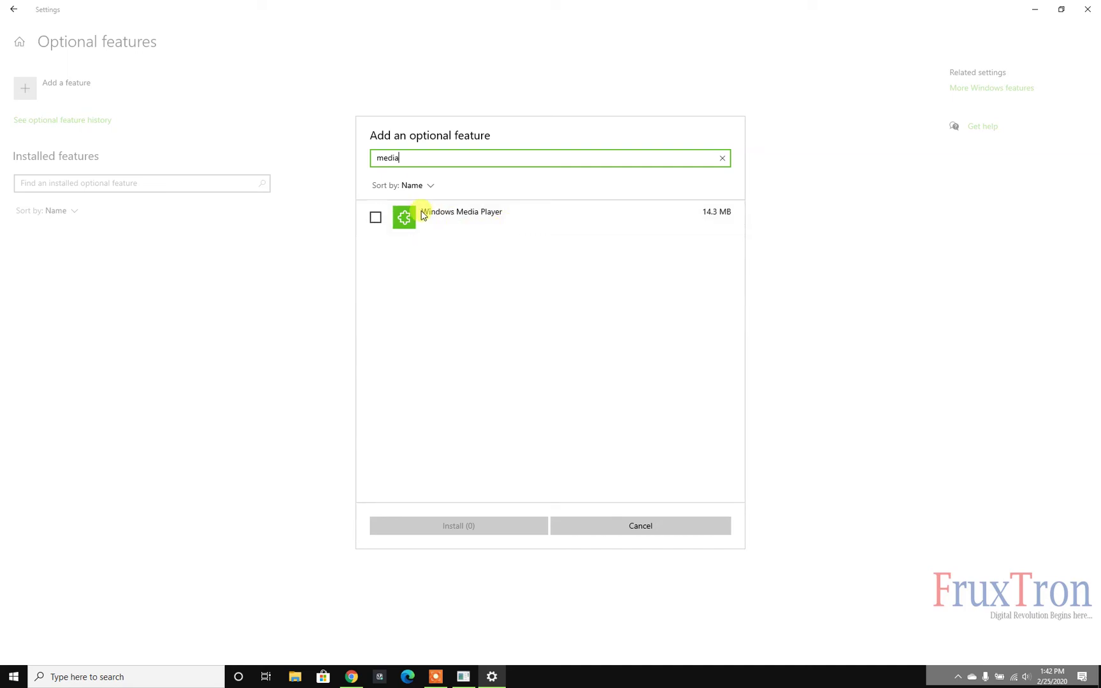
pyautogui.moveTo(405, 157); pyautogui.dragTo(297, 177)
pyautogui.press('BackSpace')
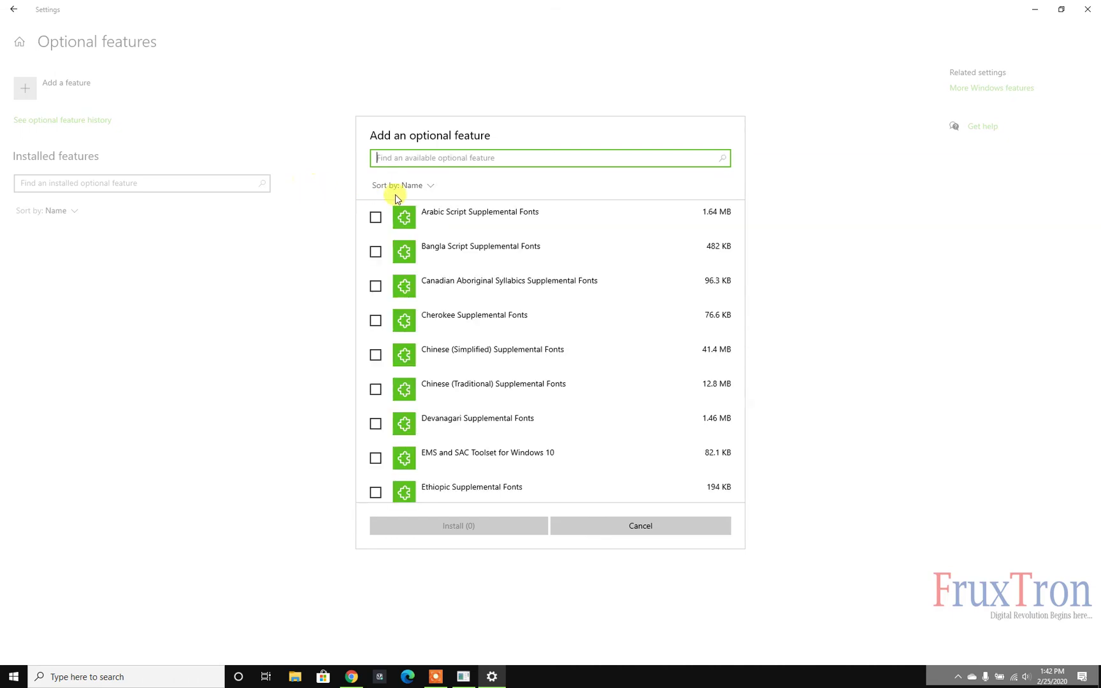
pyautogui.write('mei')
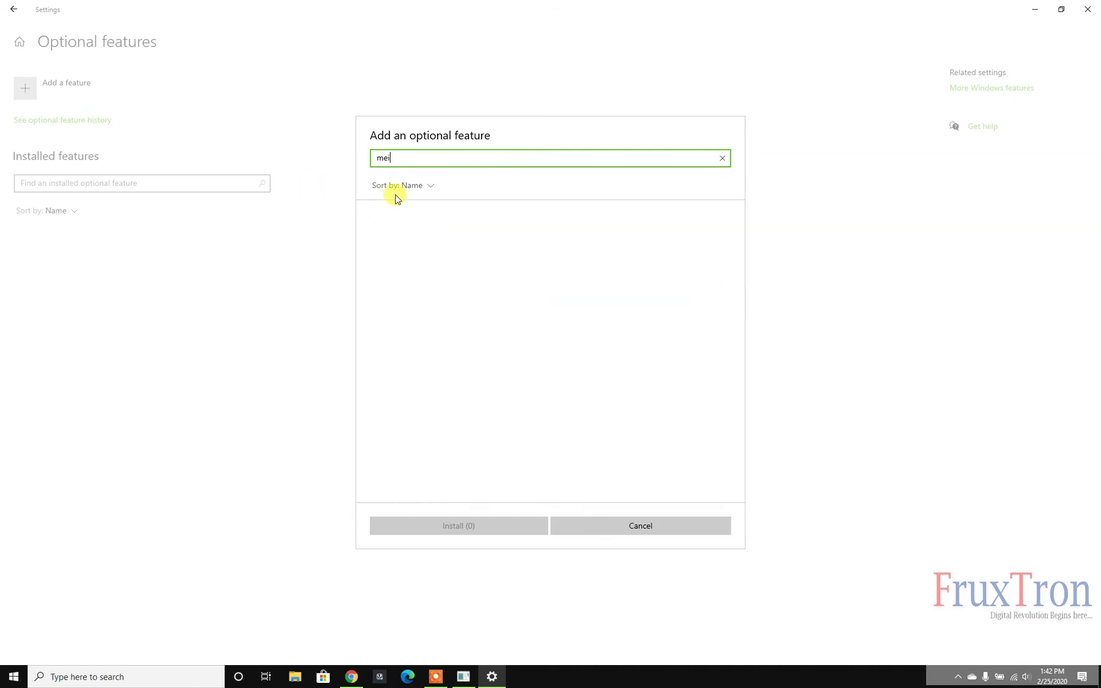
pyautogui.press('BackSpace')
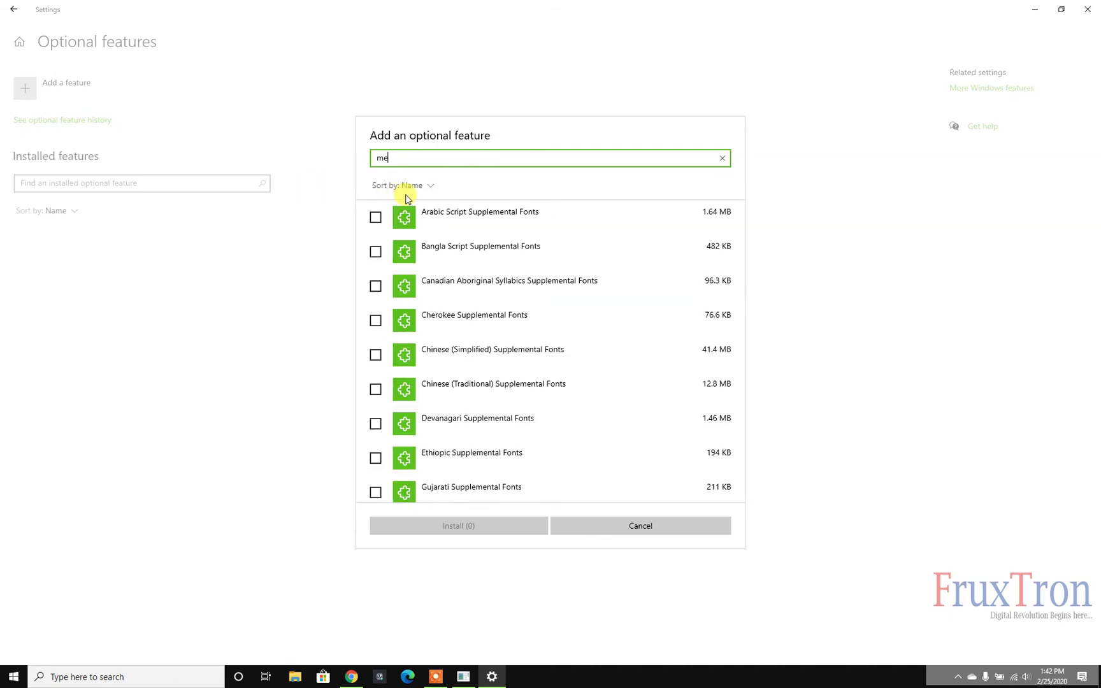
pyautogui.write('dia')
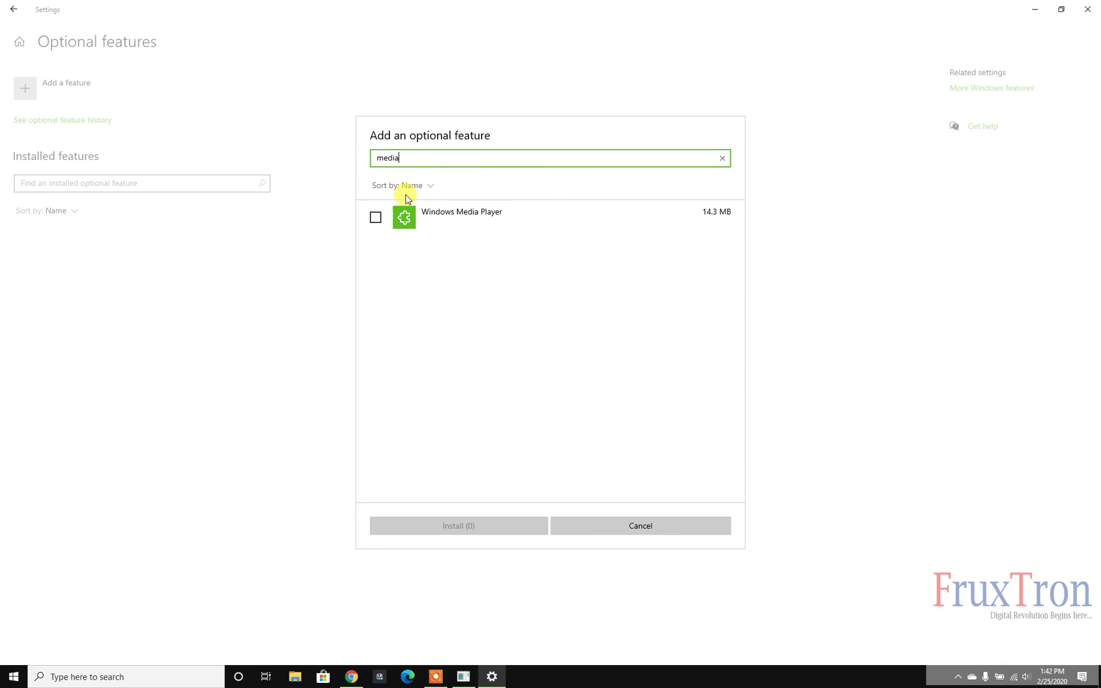
pyautogui.click(375, 218)
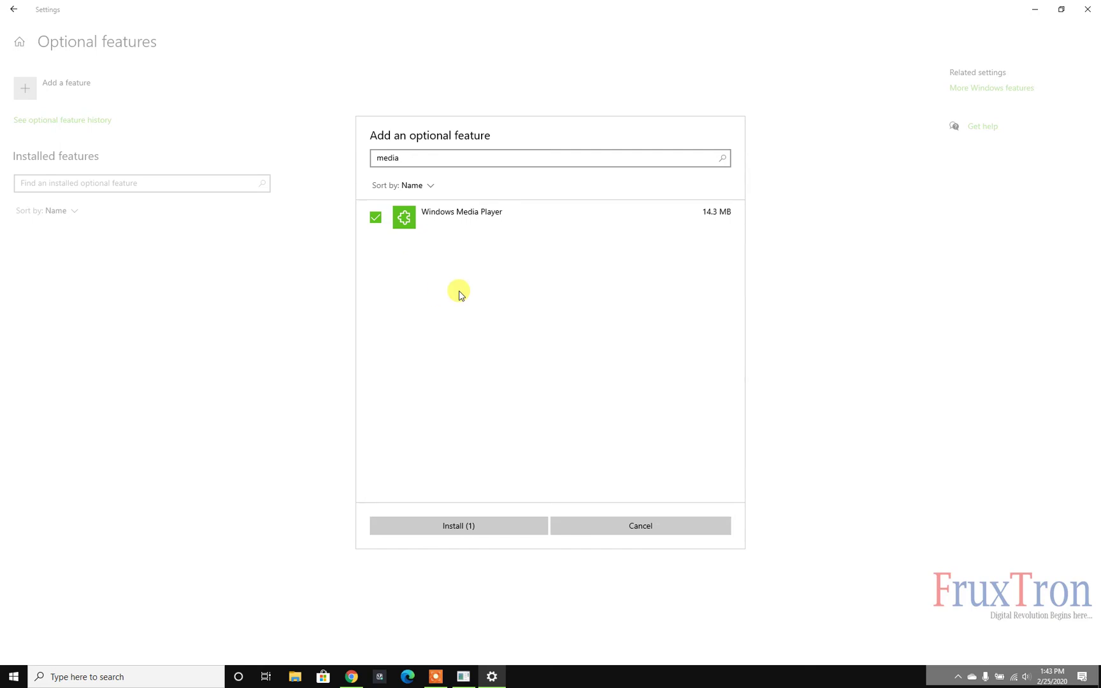
pyautogui.press('Escape')
pyautogui.click(69, 181)
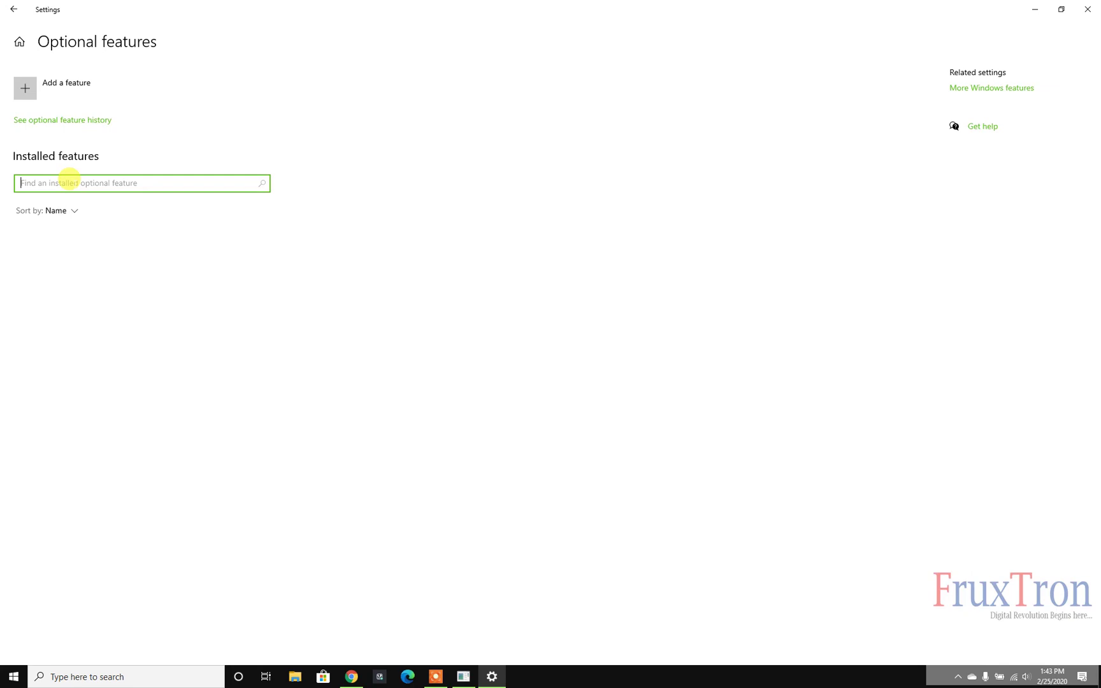
pyautogui.write('windows')
pyautogui.press('BackSpace')
pyautogui.press('BackSpace')
pyautogui.press('BackSpace')
pyautogui.press('BackSpace')
pyautogui.press('BackSpace')
pyautogui.press('BackSpace')
pyautogui.press('BackSpace')
pyautogui.press('BackSpace')
pyautogui.write('media feat')
pyautogui.press('BackSpace')
pyautogui.press('BackSpace')
pyautogui.write('ature')
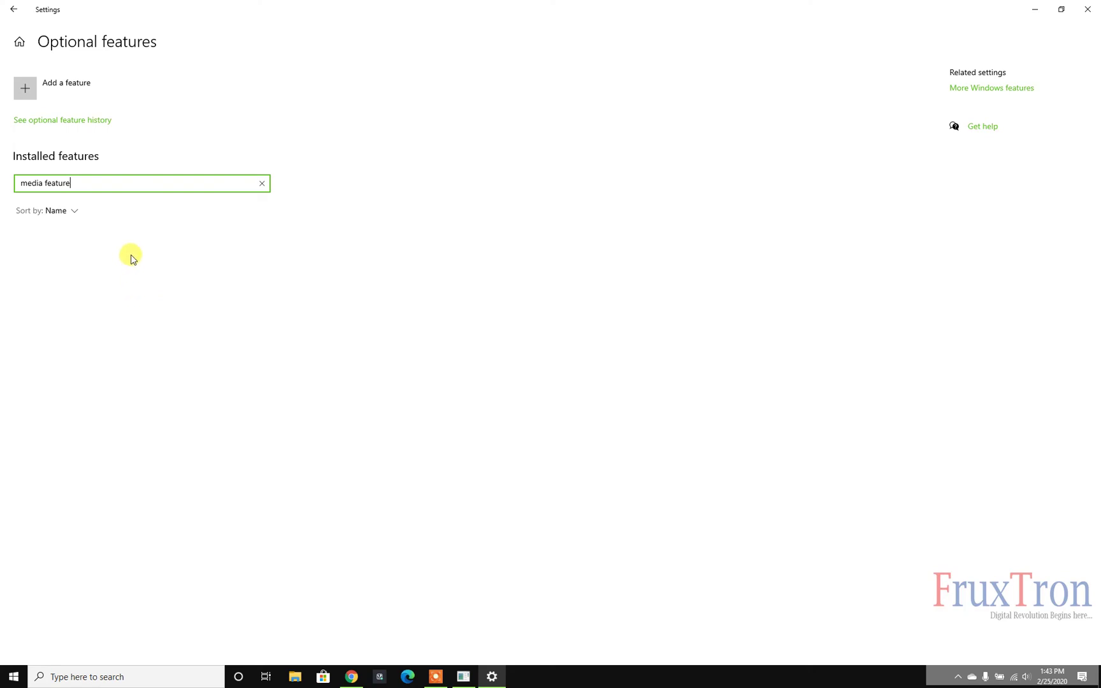
pyautogui.moveTo(81, 179); pyautogui.dragTo(1, 185)
pyautogui.press('BackSpace')
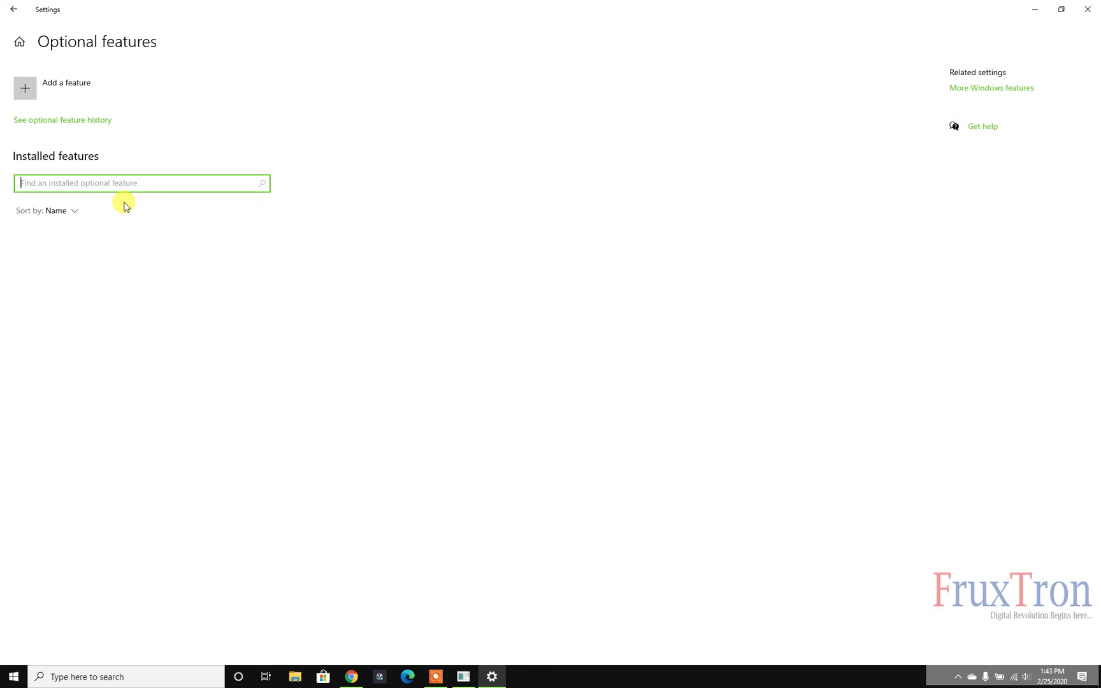
pyautogui.click(88, 90)
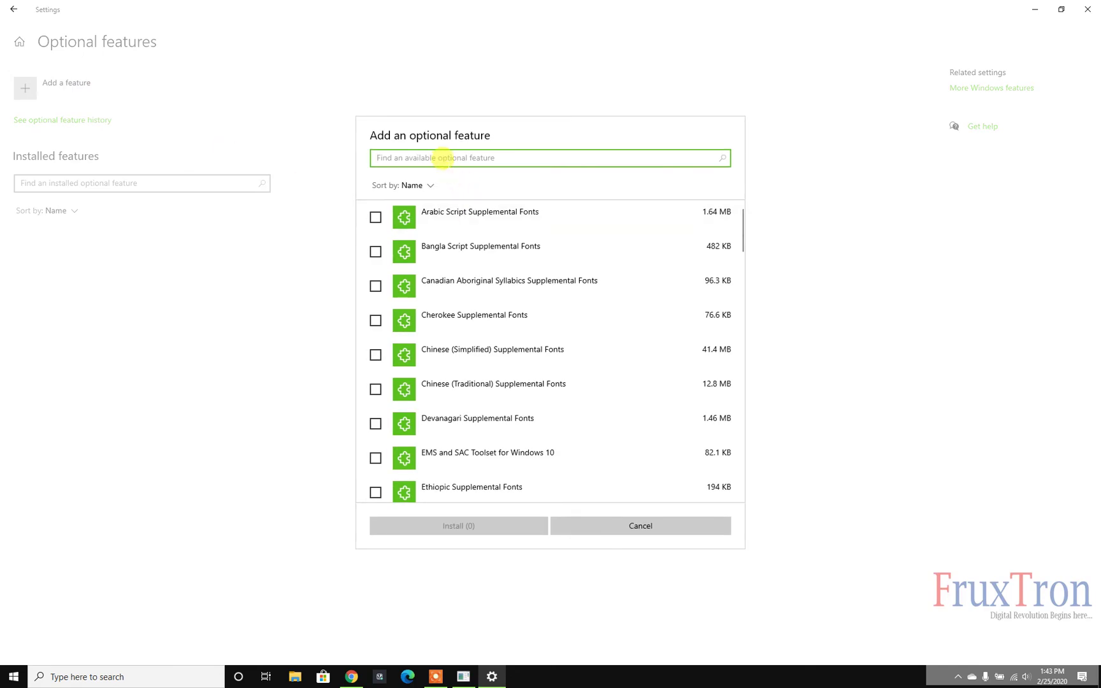
# Step: Search optional features for 'media', check Windows Media Player and install it
pyautogui.write('media')
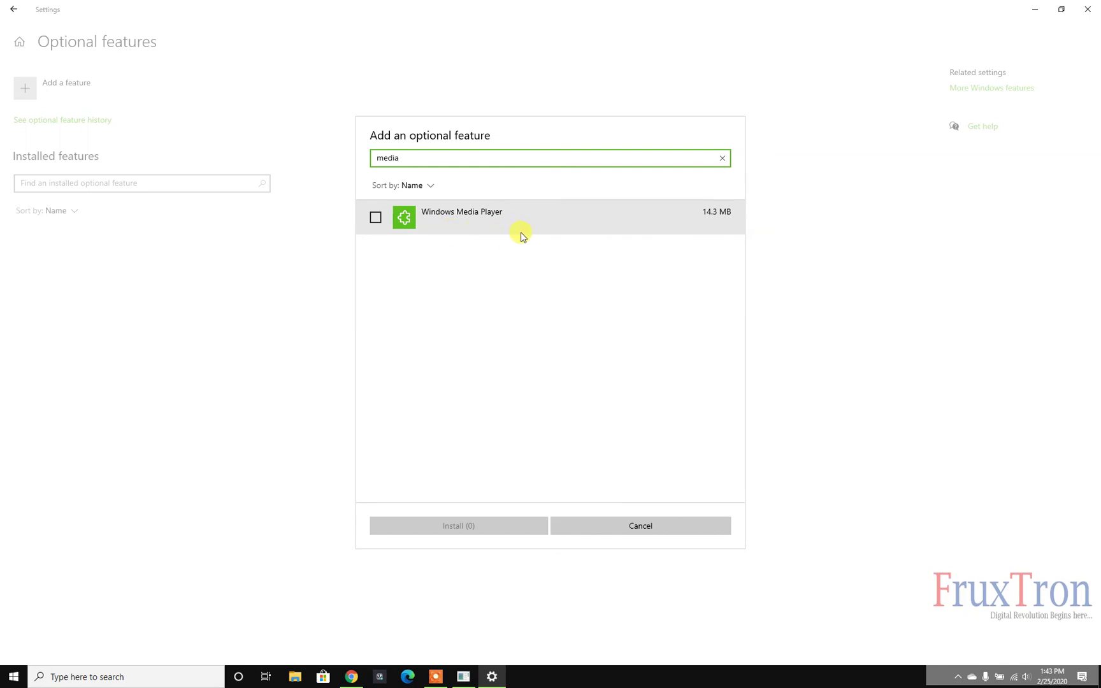
pyautogui.click(375, 217)
pyautogui.click(479, 526)
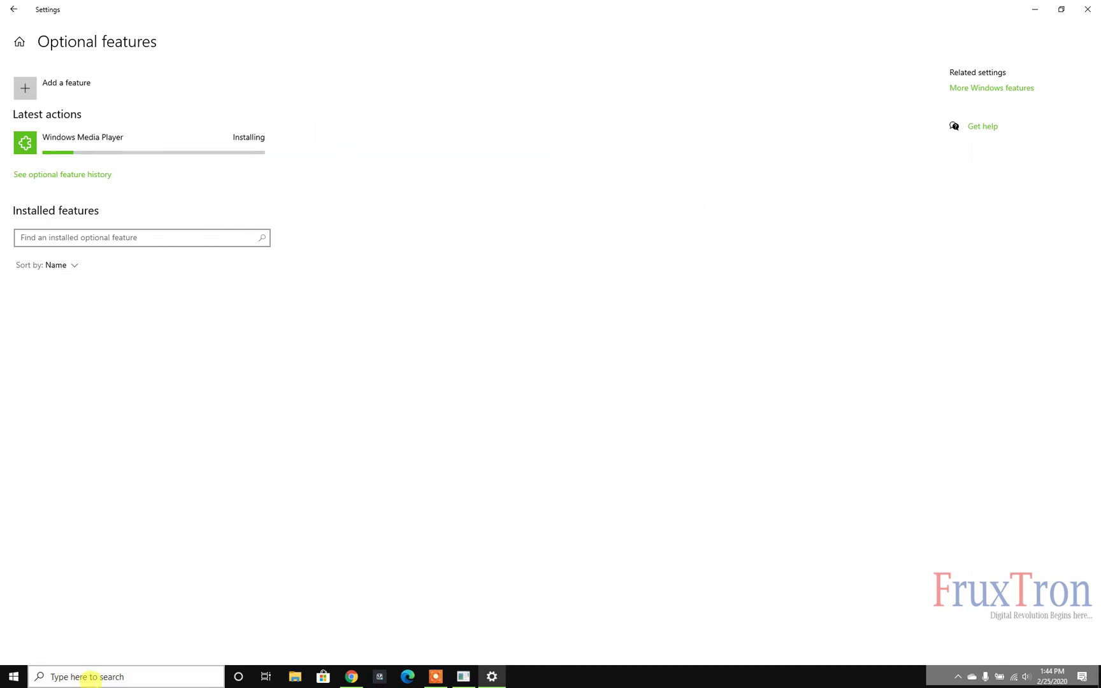
# Step: Dismiss the search panel, minimize Settings and show the desktop
pyautogui.click(91, 677)
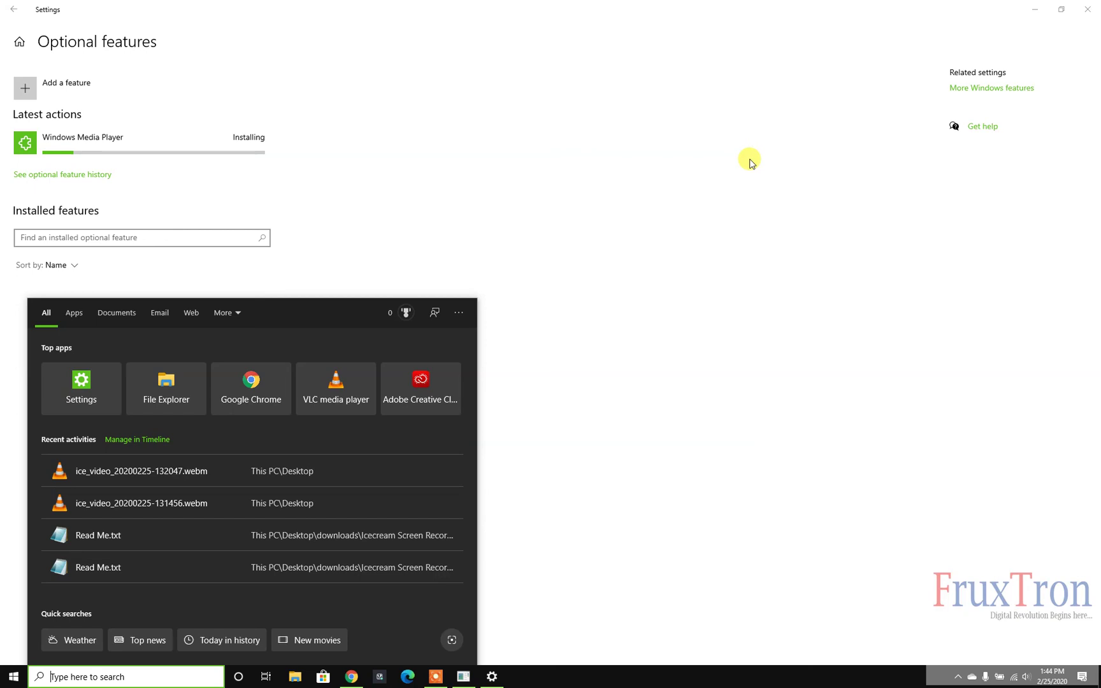
pyautogui.click(760, 249)
pyautogui.click(1035, 9)
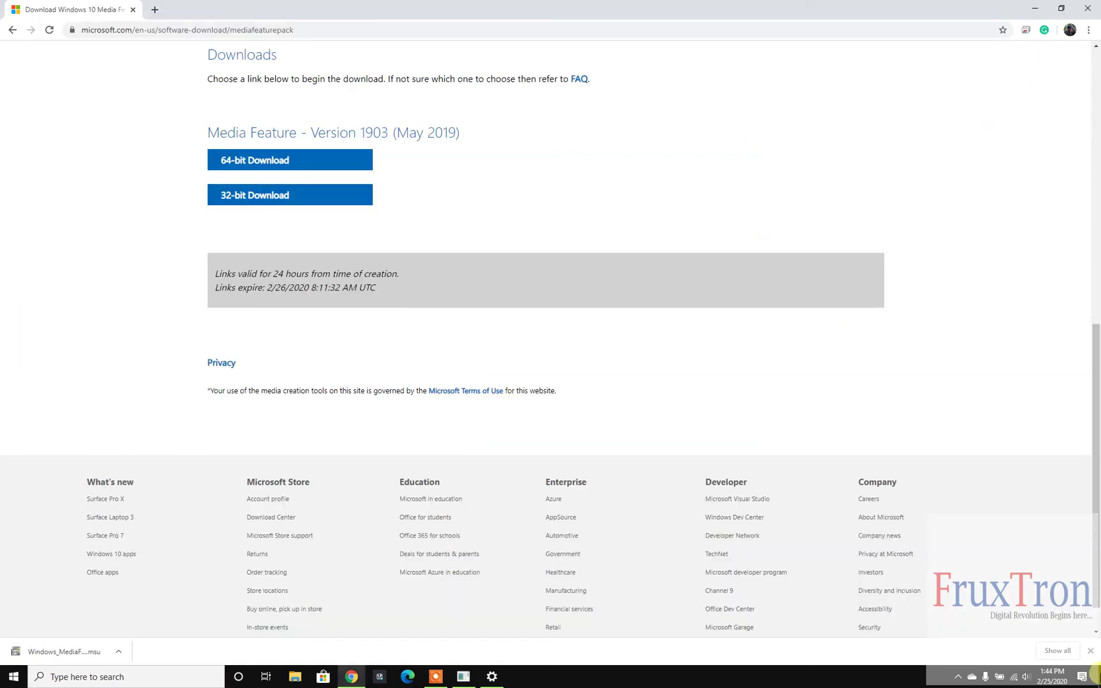
pyautogui.click(1096, 676)
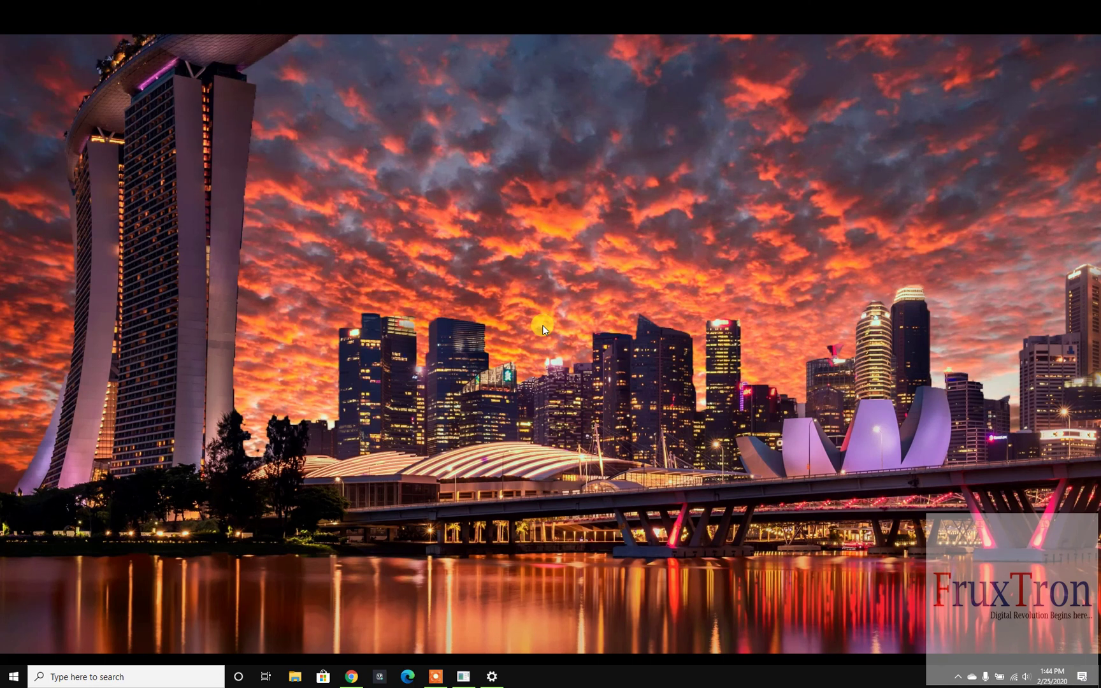